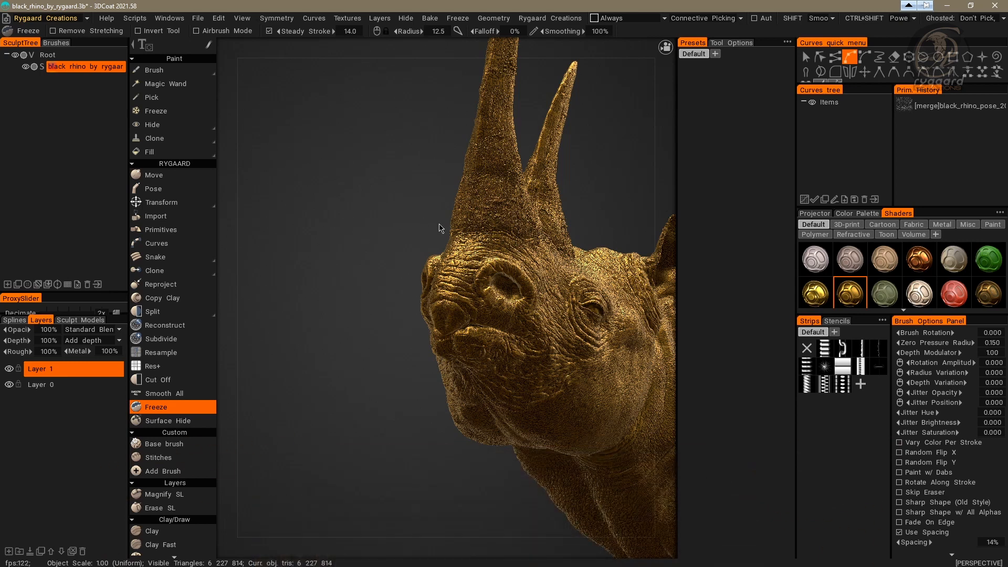
# Step: Review the full list of commands in the rhino model's context menu in the viewport
pyautogui.rightClick(465, 239)
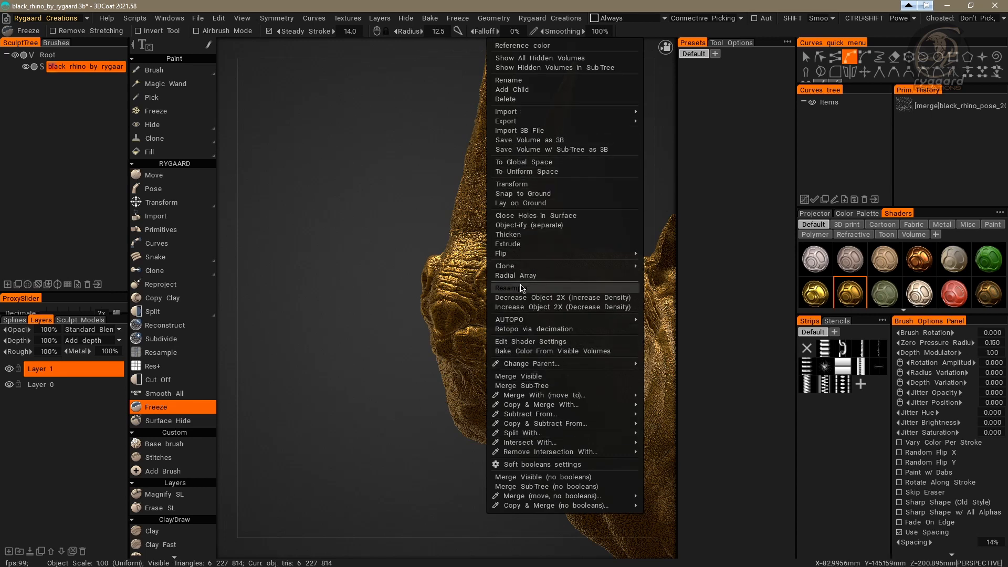
pyautogui.click(386, 281)
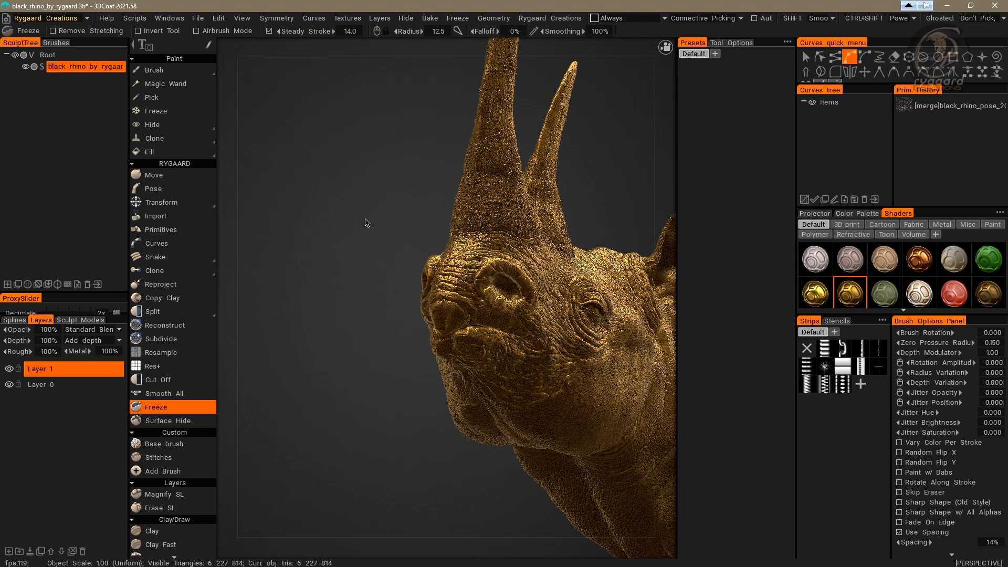
pyautogui.rightClick(483, 266)
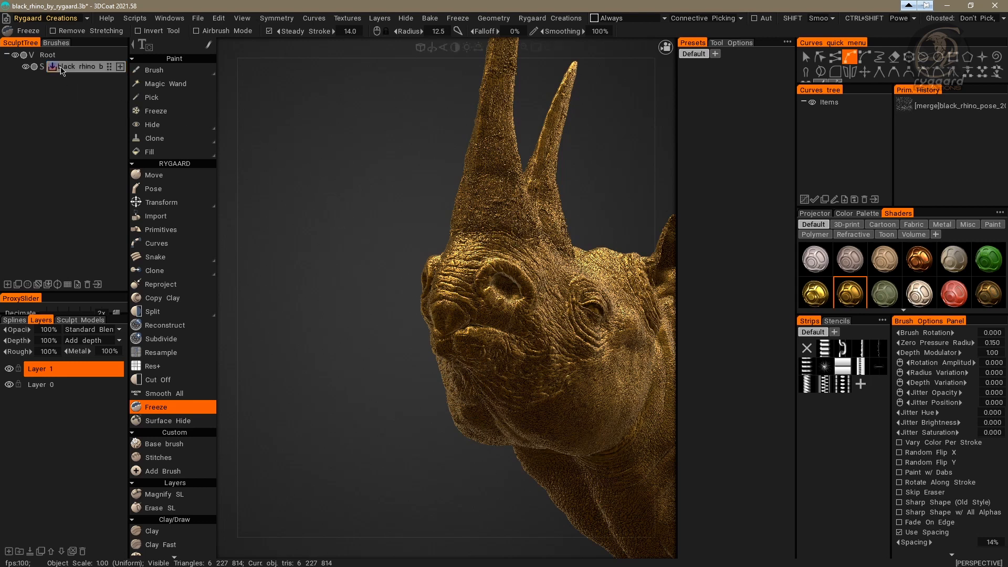
# Step: Open the Rygaard Creations room's Rmb action script for editing in the text editor
pyautogui.click(7, 17)
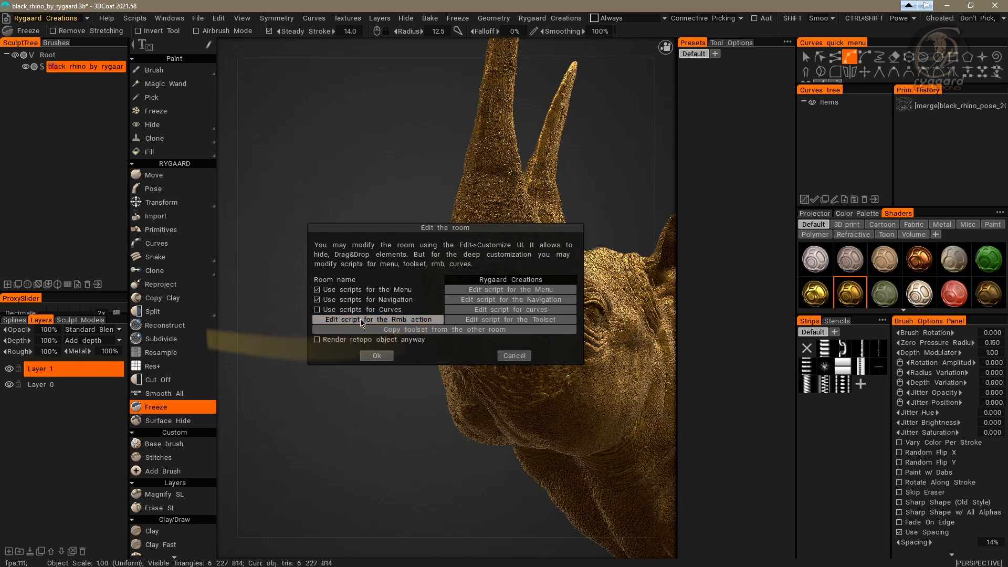
pyautogui.click(414, 321)
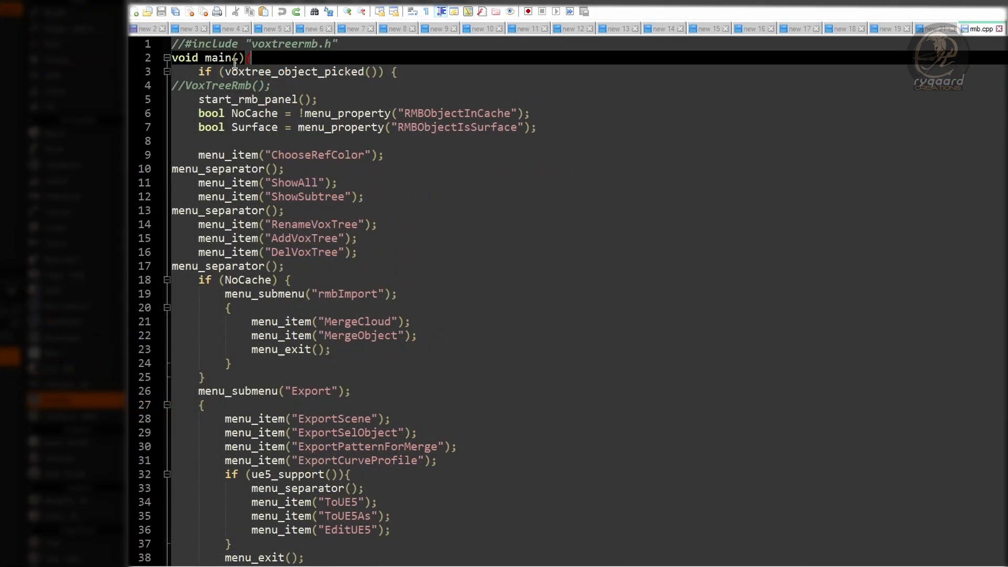
pyautogui.click(414, 73)
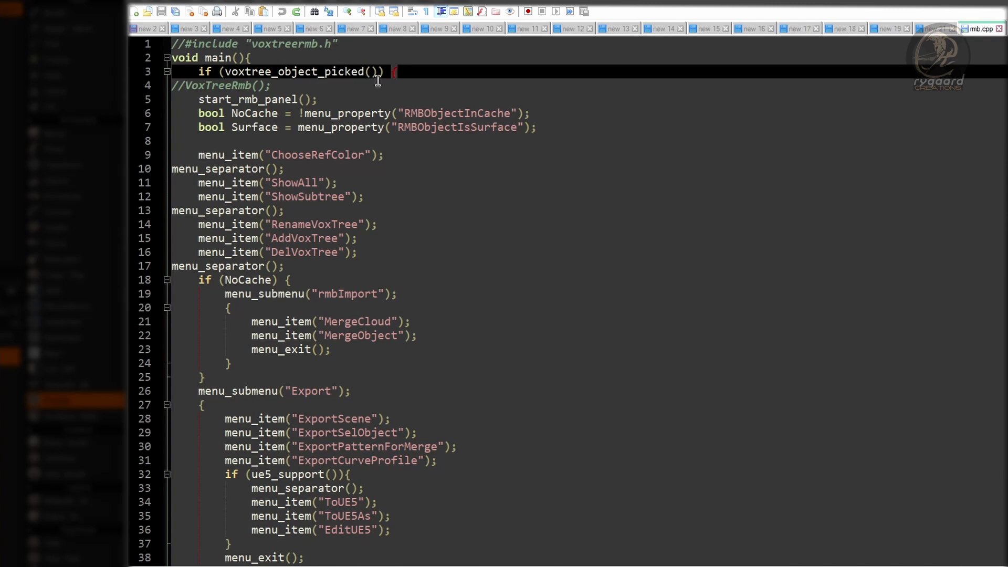
pyautogui.click(385, 156)
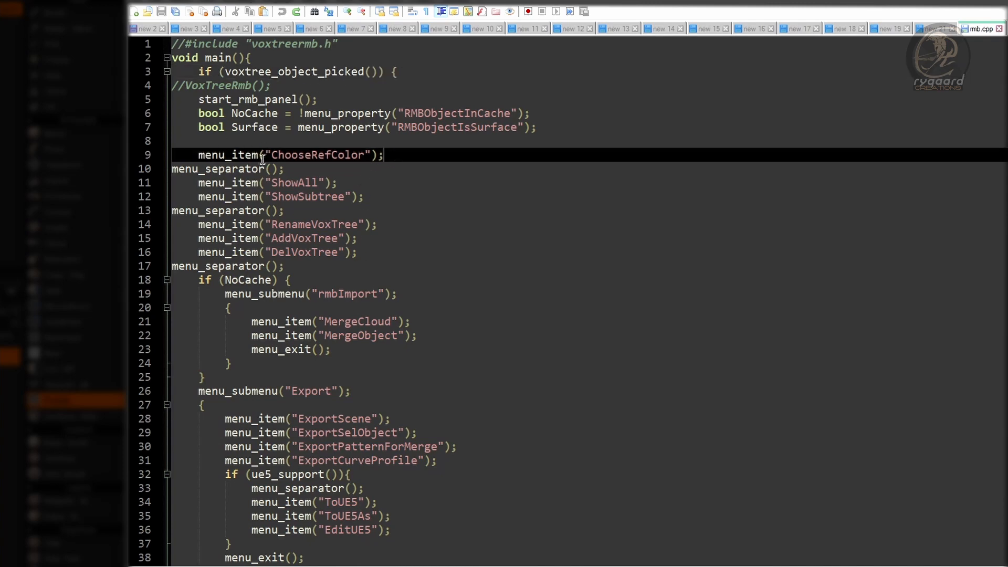
# Step: Add menu_submenu(); followed by an opening brace on new lines above the ChooseRefColor menu item in rmb.cpp
pyautogui.click(236, 142)
pyautogui.press('Return')
pyautogui.press('Return')
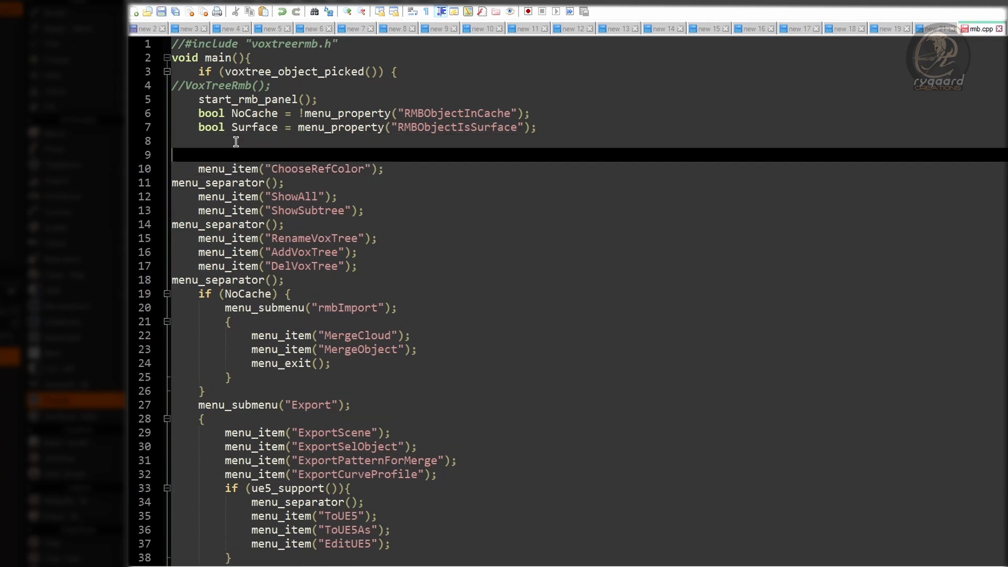
pyautogui.click(215, 156)
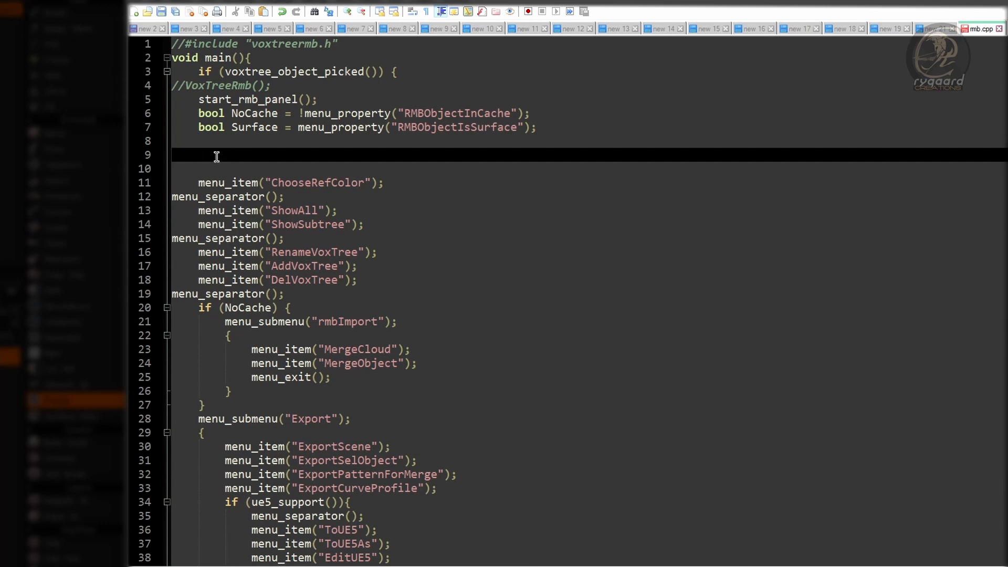
pyautogui.write('menu_su')
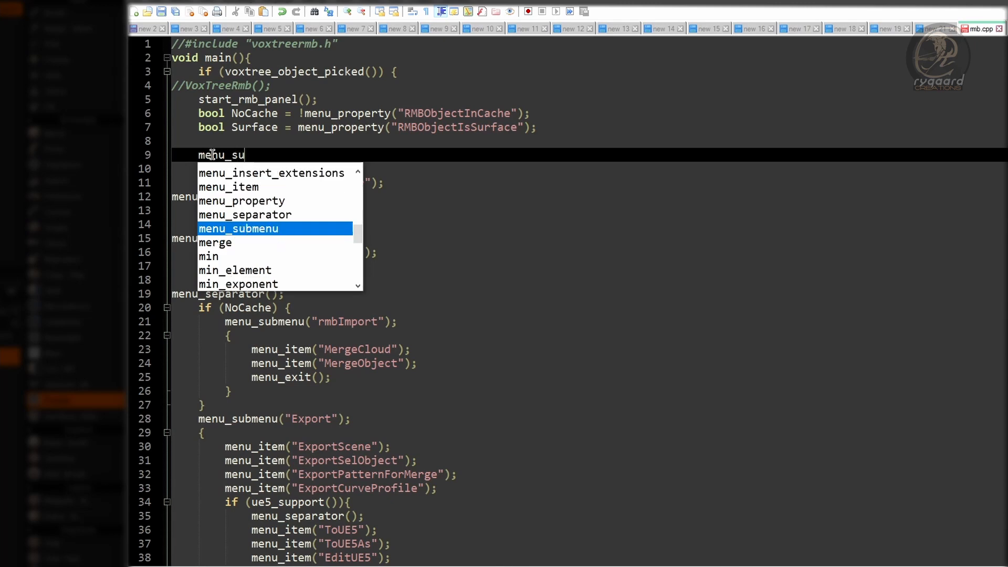
pyautogui.press('Return')
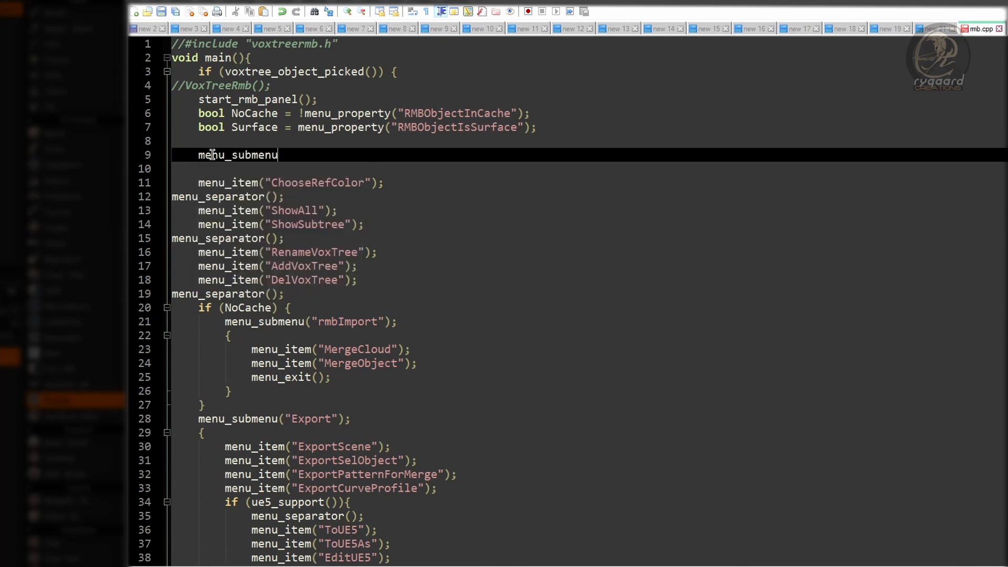
pyautogui.write('();')
pyautogui.press('Return')
pyautogui.write('{')
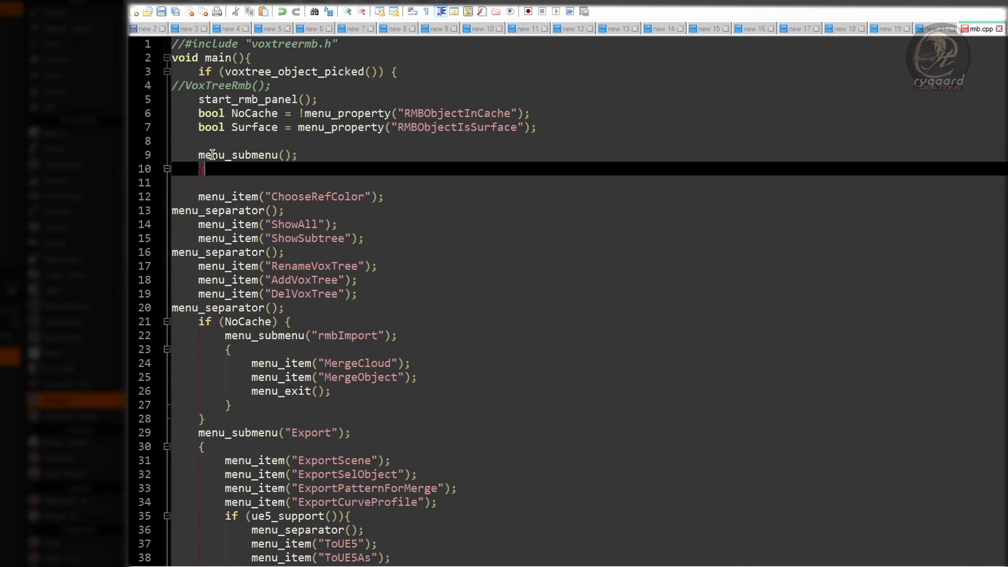
# Step: Add a closing brace on the blank line just before show_rmb_panel(); near the script's end
pyautogui.scroll(-20, 225, 165)
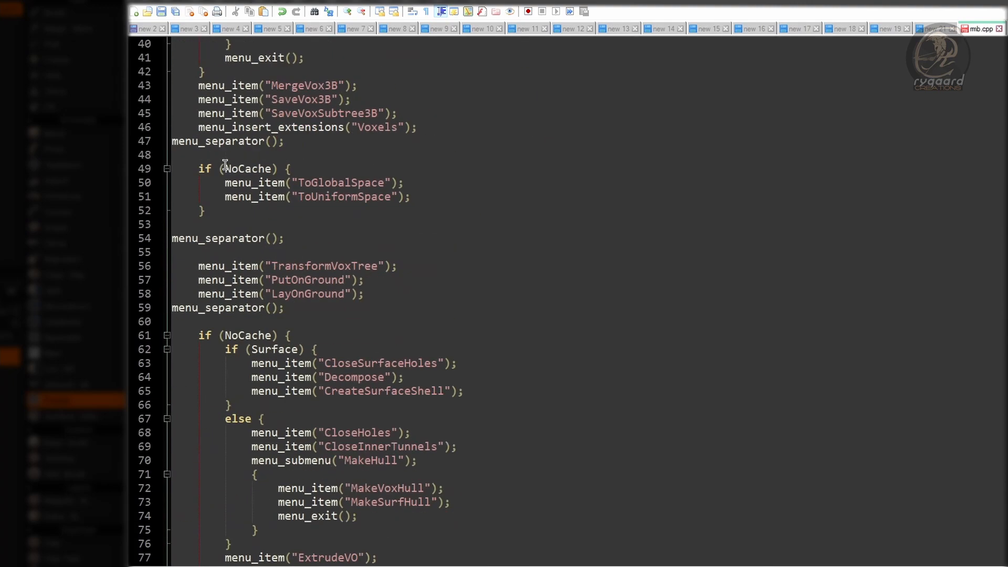
pyautogui.click(321, 529)
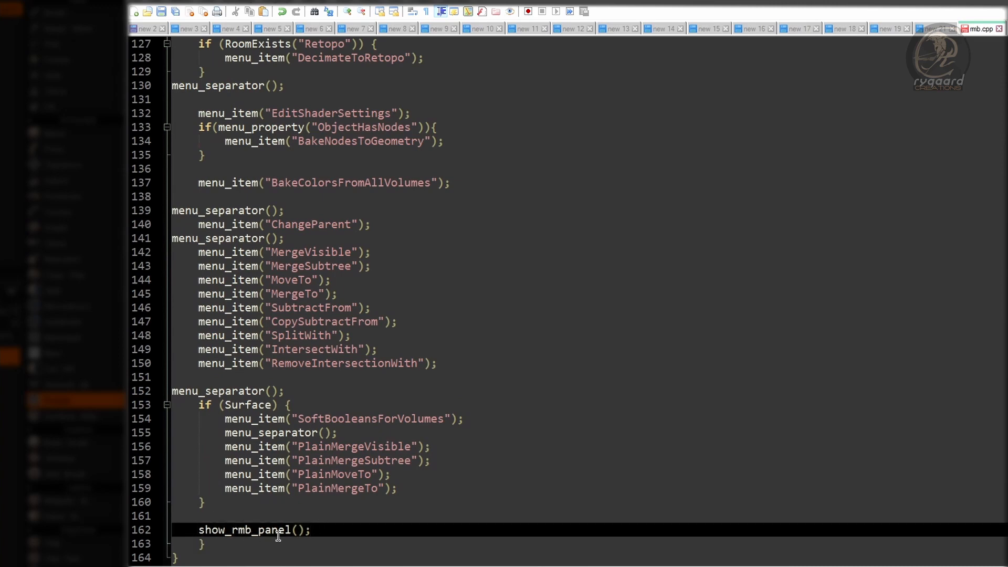
pyautogui.click(211, 516)
pyautogui.write('/')
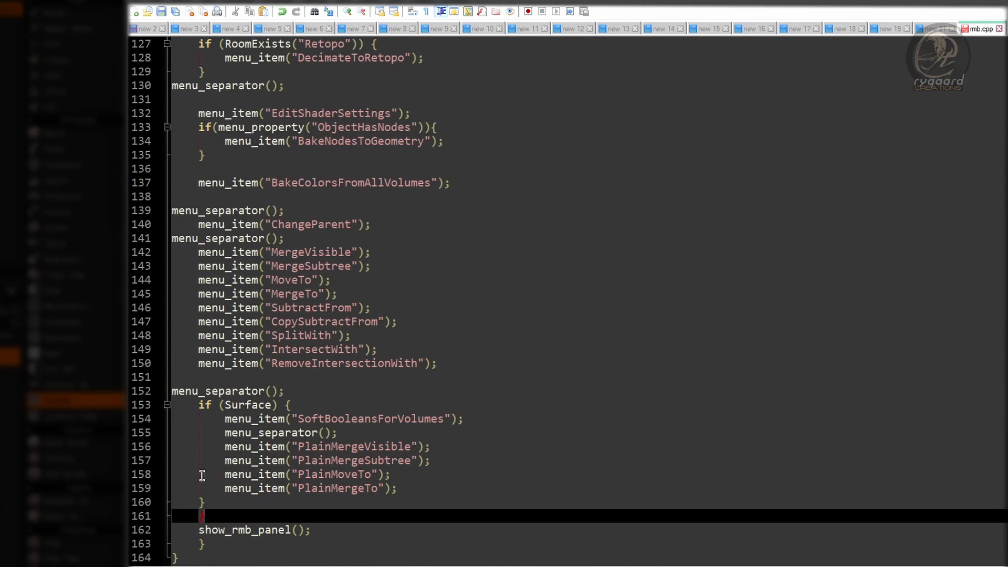
# Step: Name the new submenu by entering "Right Mouse Button Menu" as the argument of the empty menu_submenu() call
pyautogui.scroll(20, 449, 357)
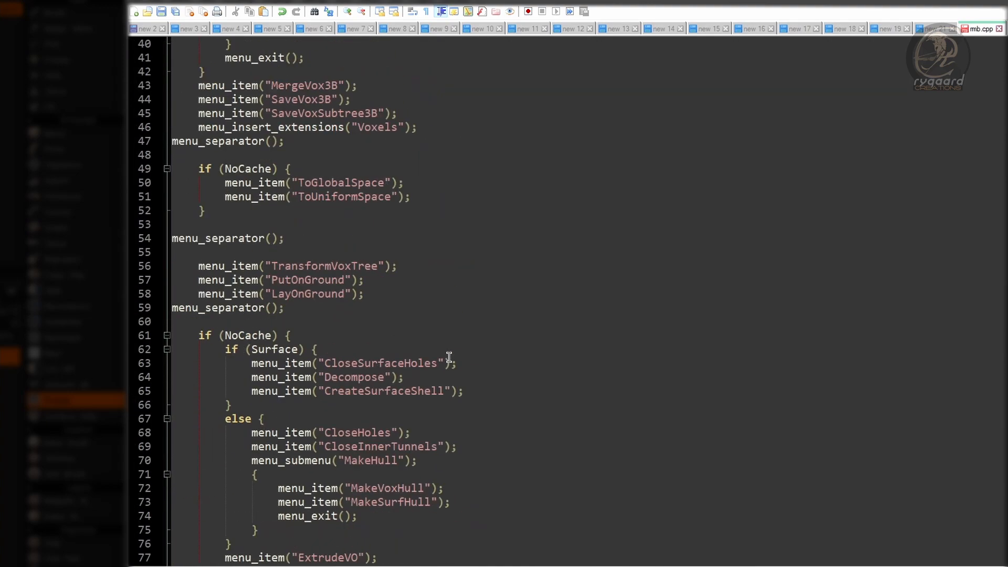
pyautogui.scroll(7, 449, 357)
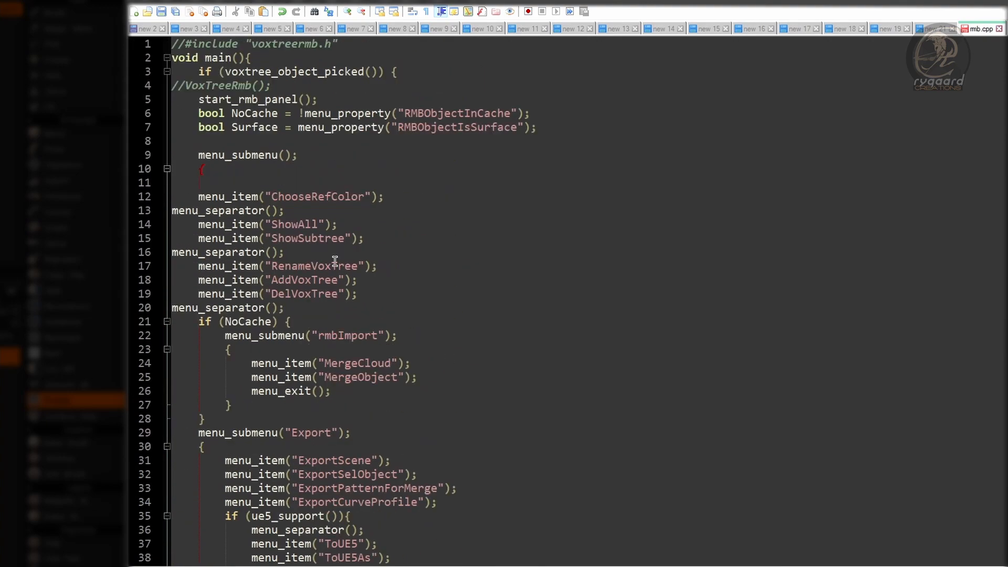
pyautogui.scroll(-4, 334, 258)
pyautogui.scroll(3, 334, 258)
pyautogui.scroll(1, 334, 257)
pyautogui.click(285, 154)
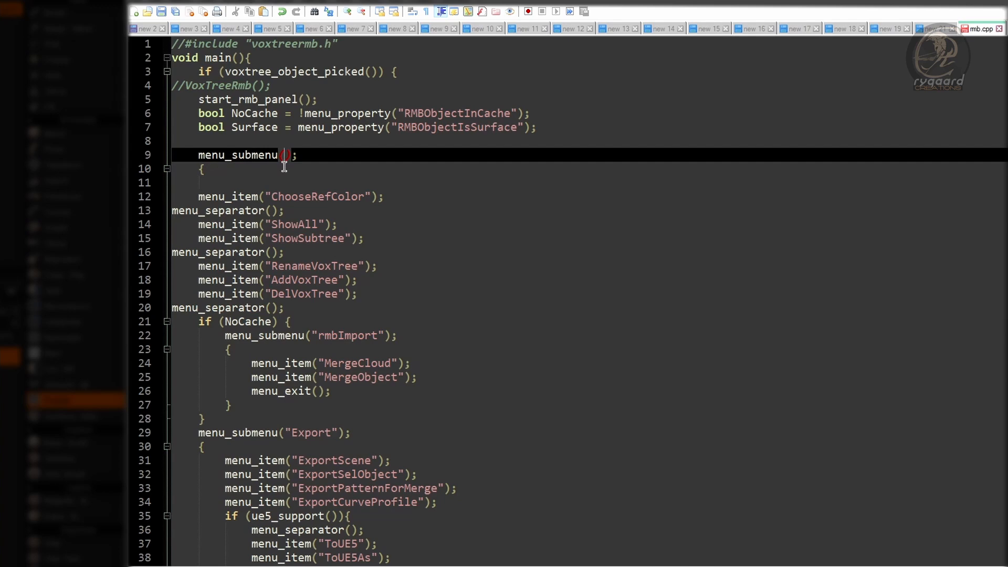
pyautogui.write('""')
pyautogui.write('Right Mouse Button Menu')
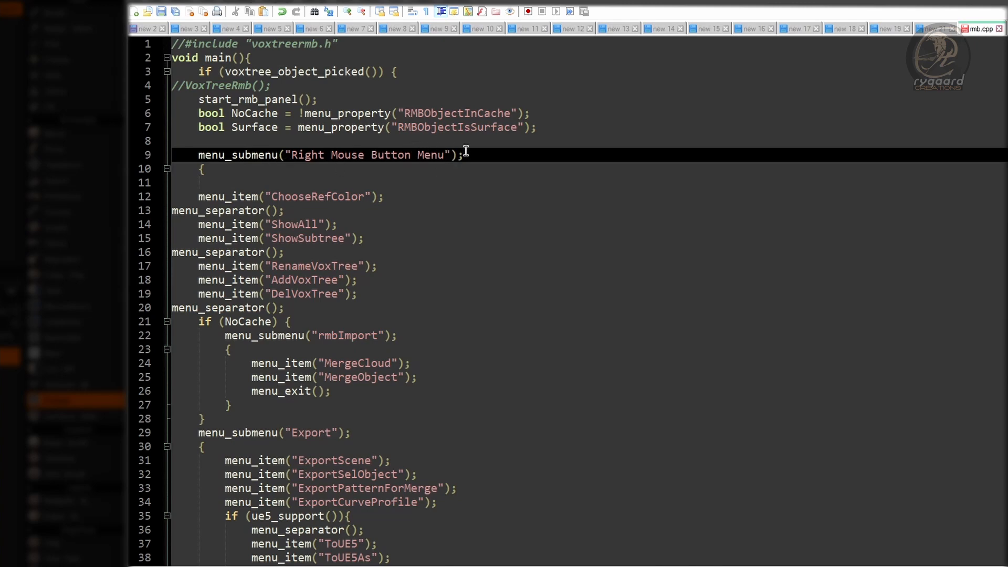
# Step: Add menu_exit(); below the new submenu's closing brace, before show_rmb_panel();, and accept the room edits in 3DCoat
pyautogui.scroll(-15, 383, 196)
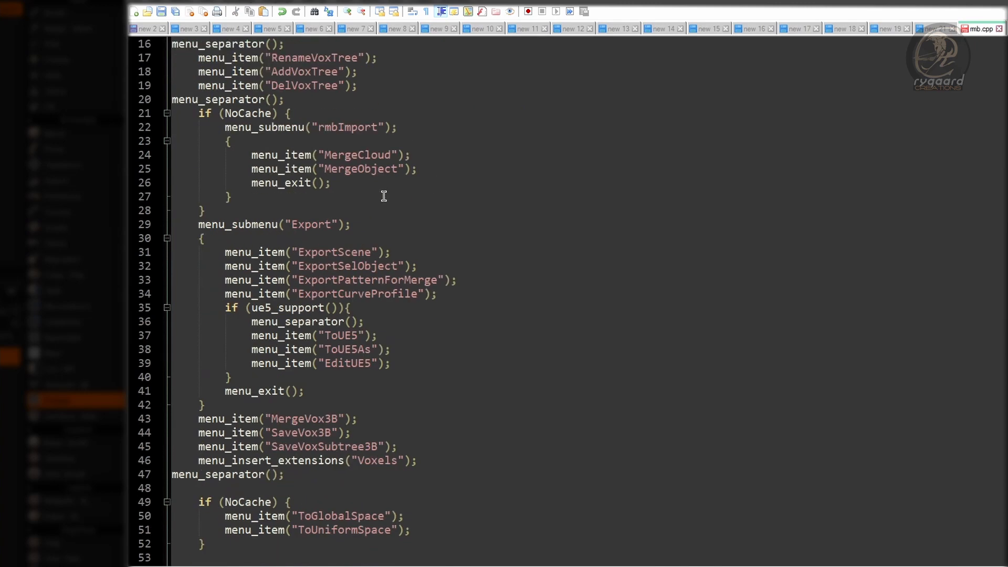
pyautogui.scroll(-20, 384, 196)
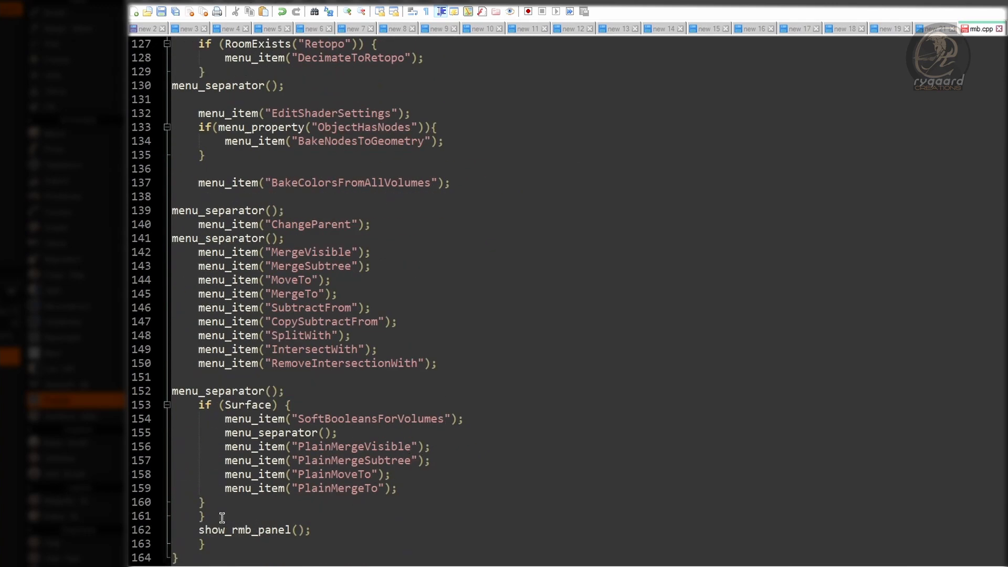
pyautogui.click(216, 516)
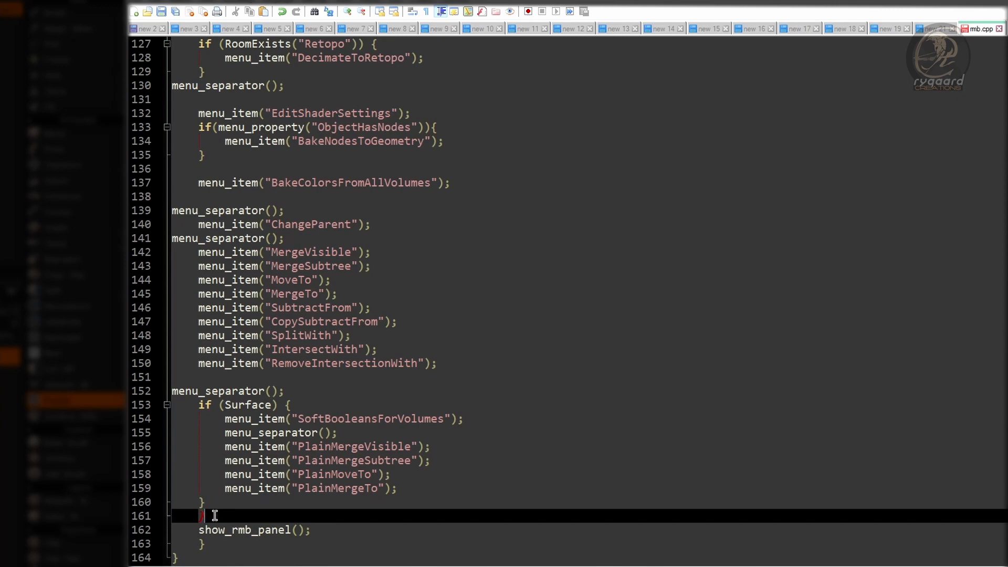
pyautogui.press('Return')
pyautogui.press('Return')
pyautogui.press('Return')
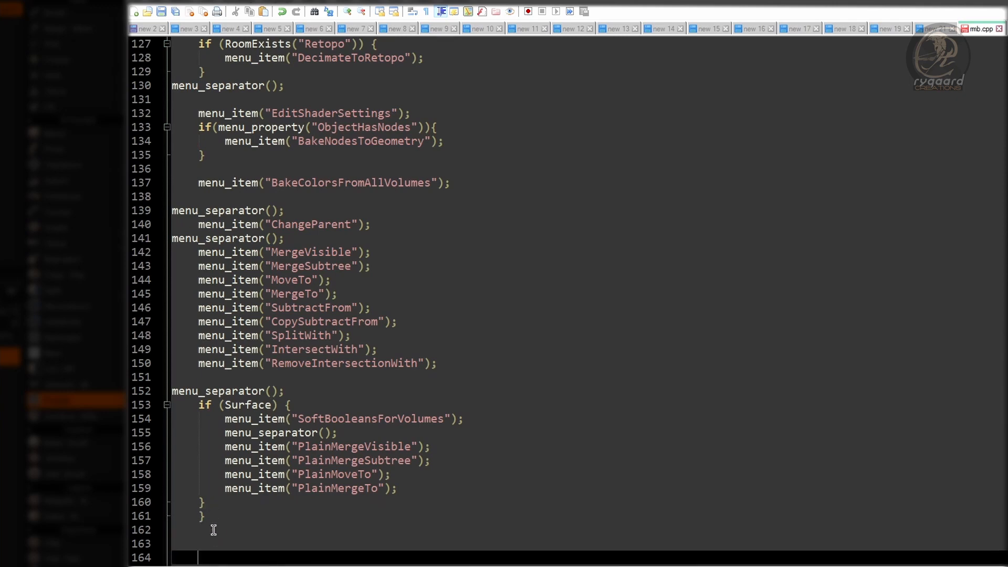
pyautogui.click(207, 529)
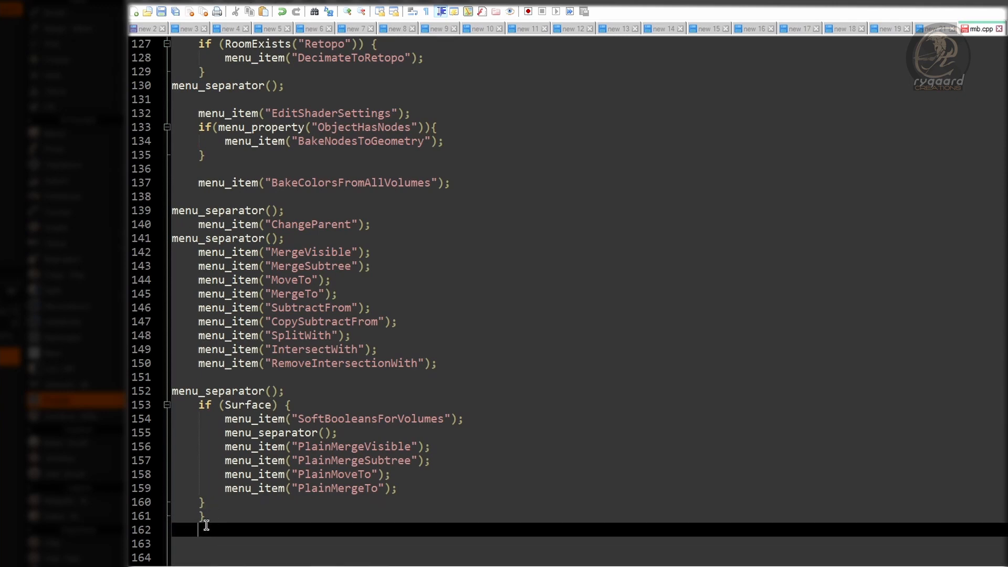
pyautogui.write('menu_exit(')
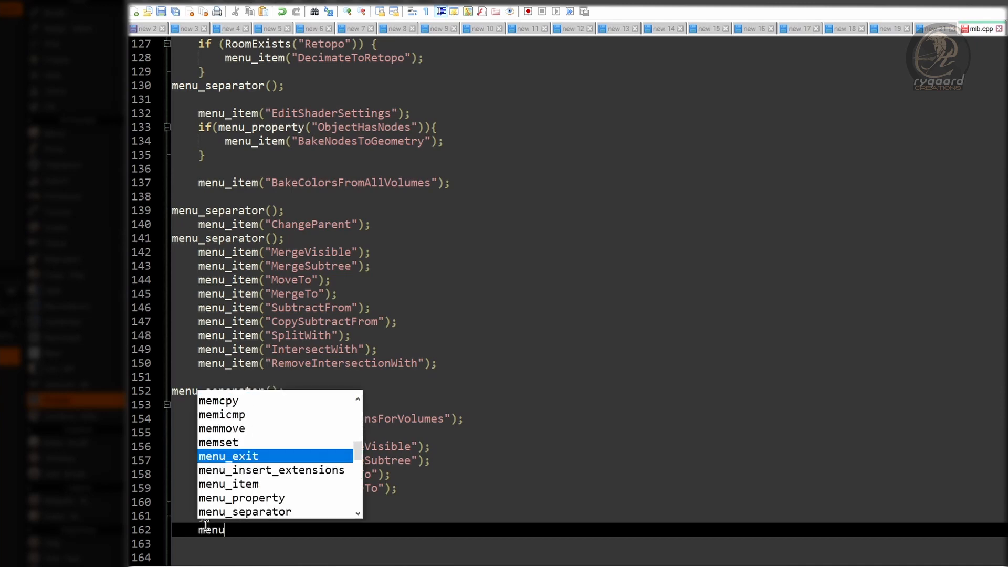
pyautogui.write(');')
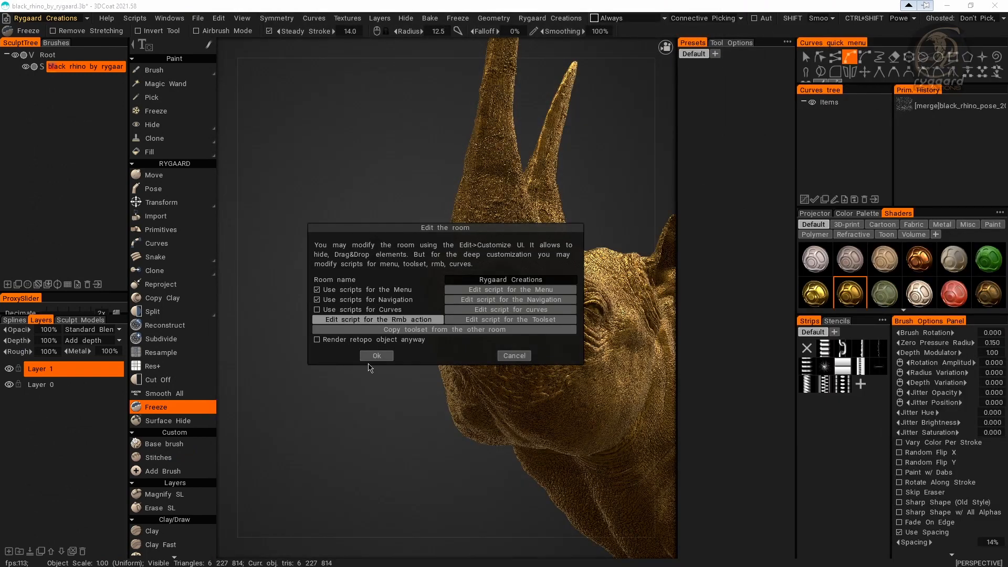
pyautogui.click(376, 356)
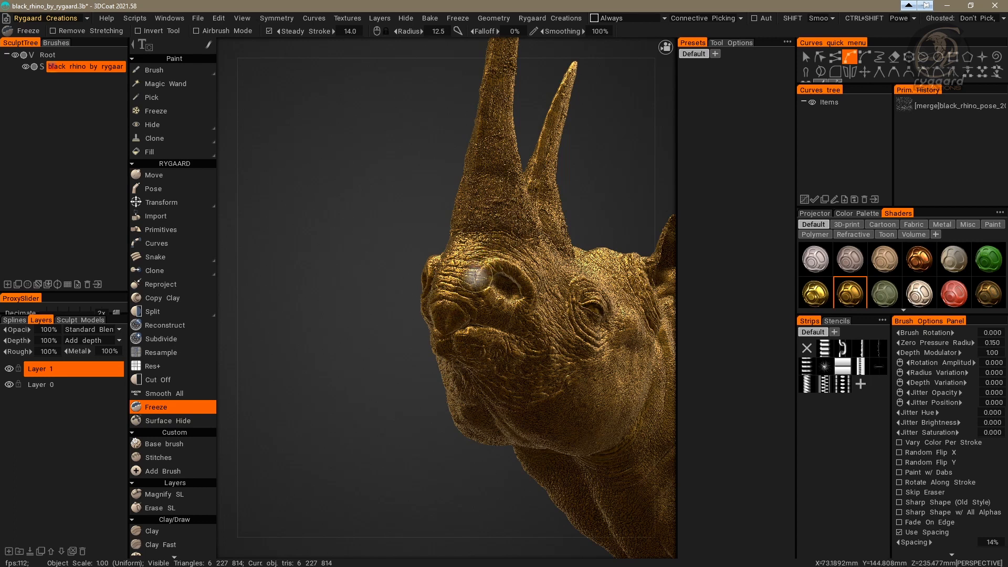
# Step: Check the rhino model's context menu and the contents of its Right Mouse Button Menu submenu
pyautogui.rightClick(459, 263)
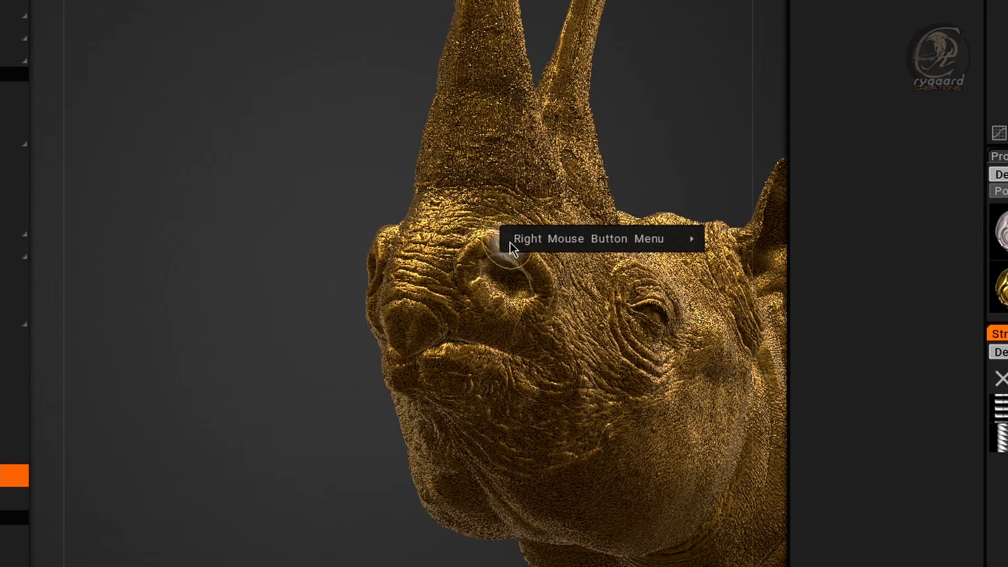
pyautogui.moveTo(511, 241)
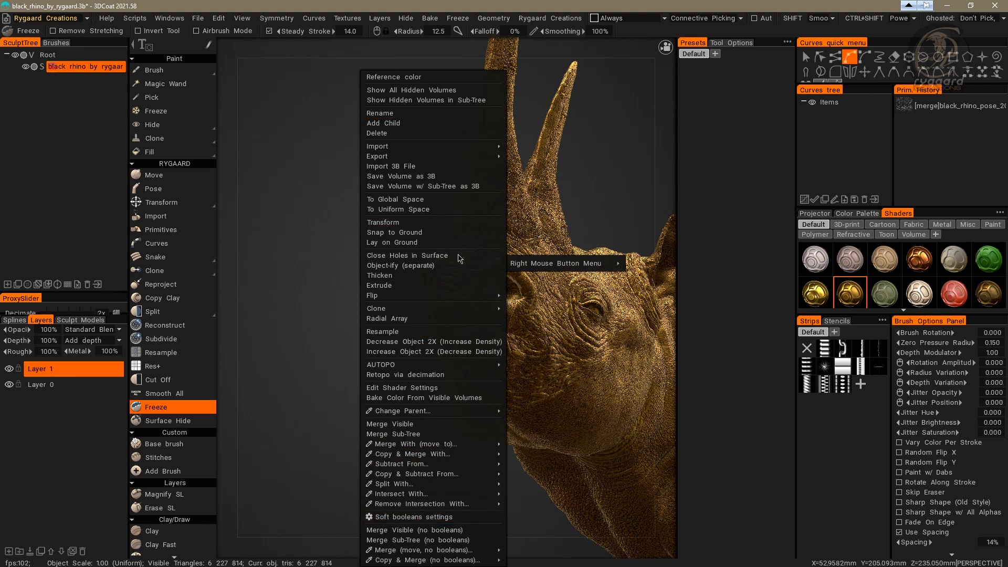
pyautogui.moveTo(451, 364)
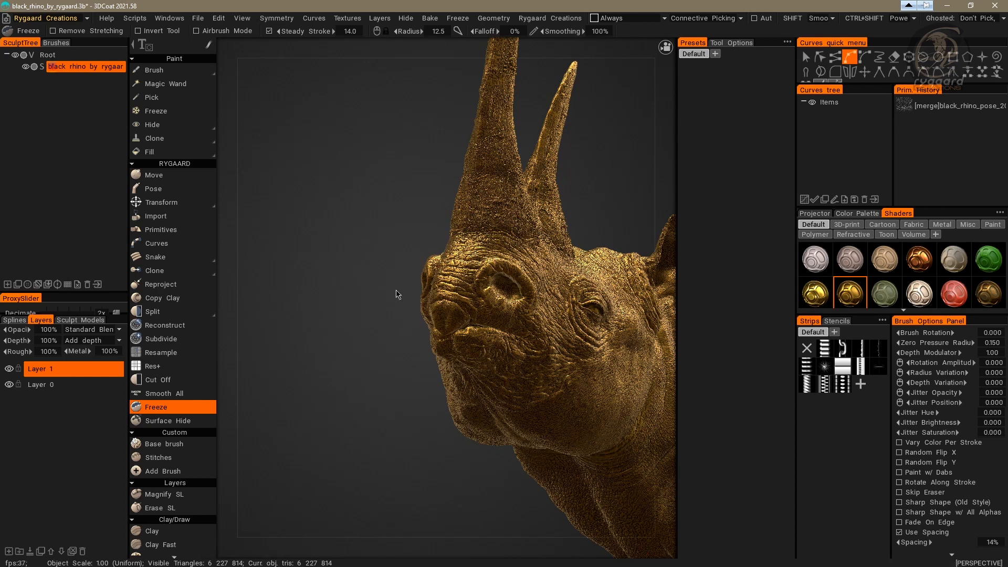
pyautogui.rightClick(457, 275)
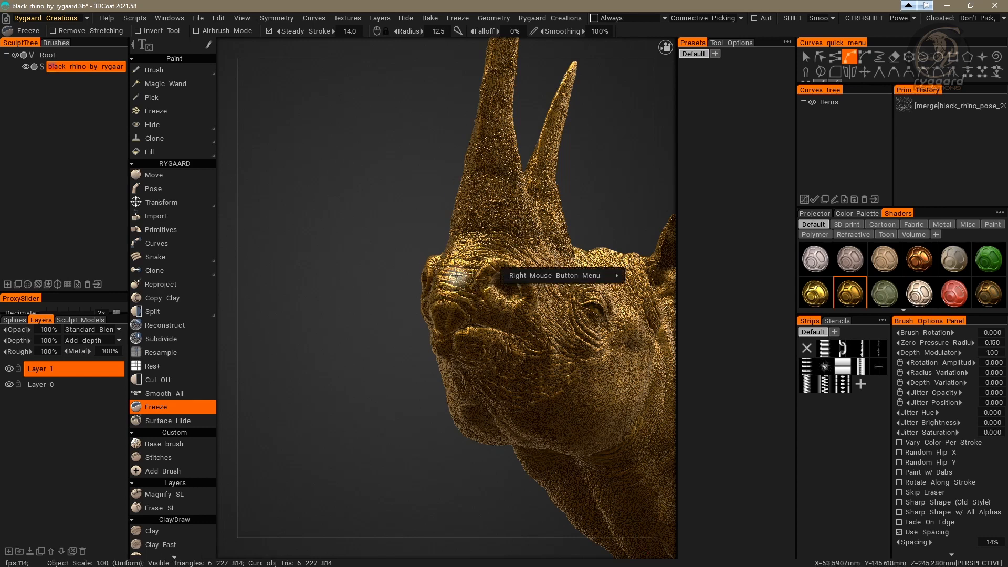
pyautogui.moveTo(532, 281)
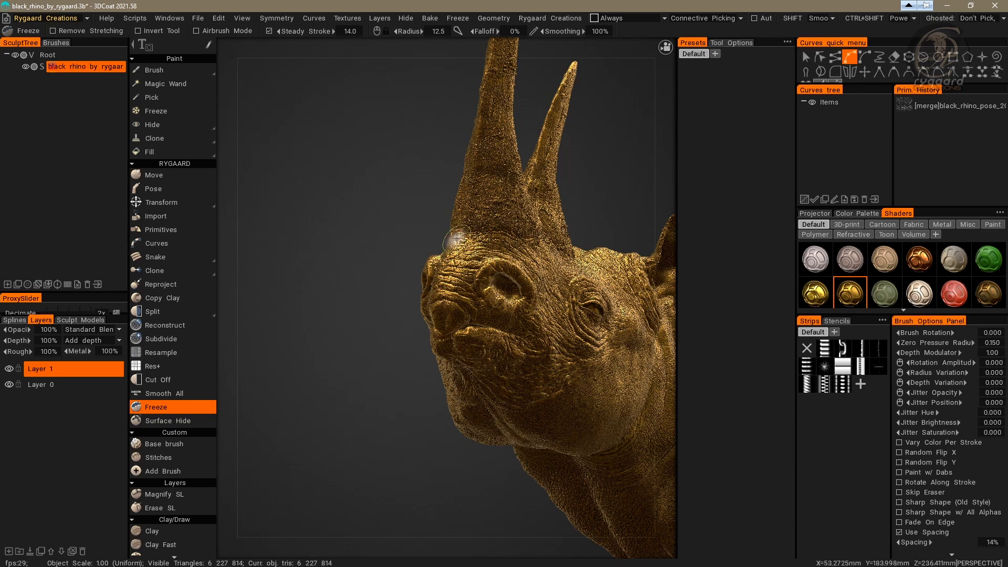
pyautogui.rightClick(464, 250)
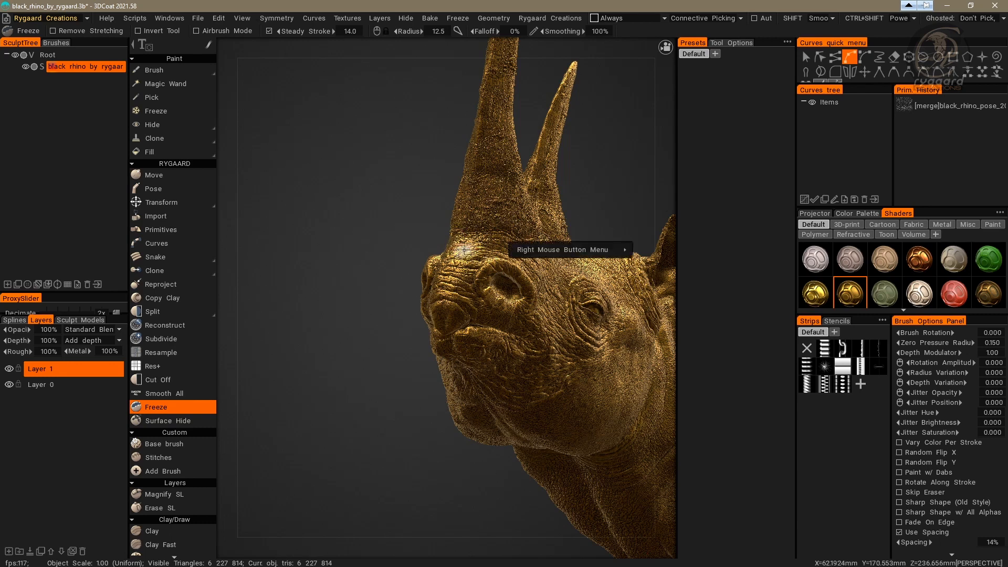
pyautogui.moveTo(535, 256)
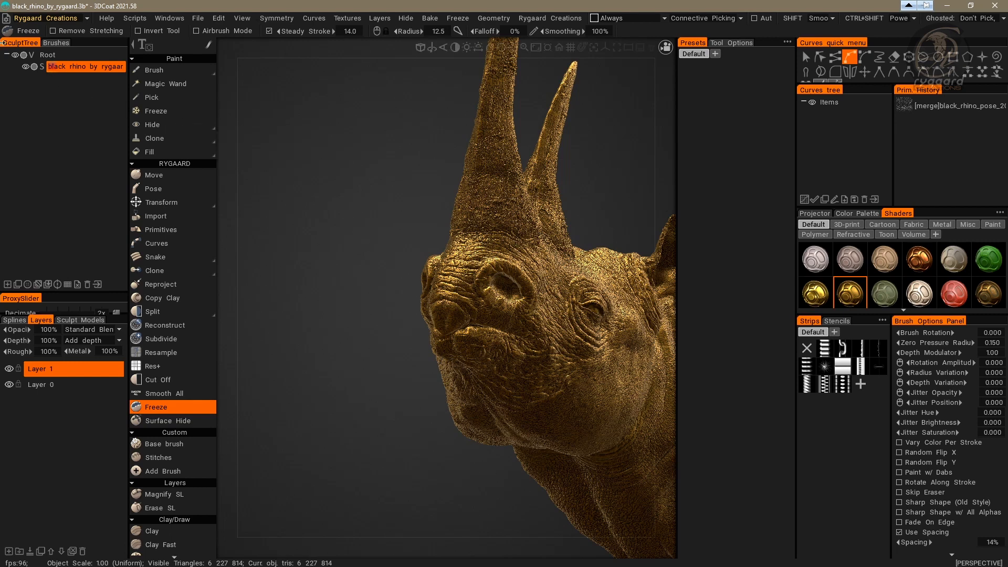
# Step: Reopen the current room's script for the right-mouse-button action and locate the Surface declaration above the submenu
pyautogui.click(10, 22)
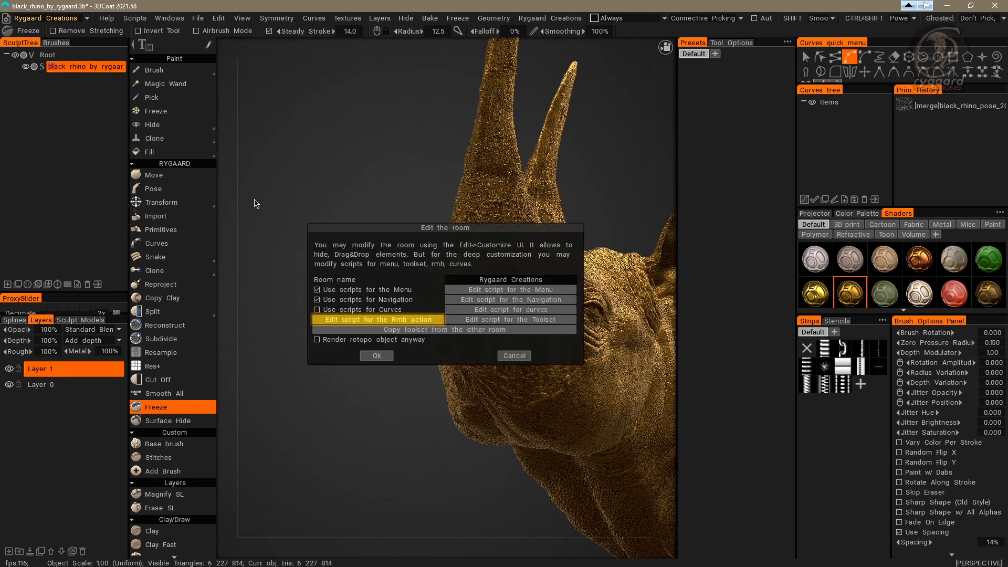
pyautogui.click(424, 320)
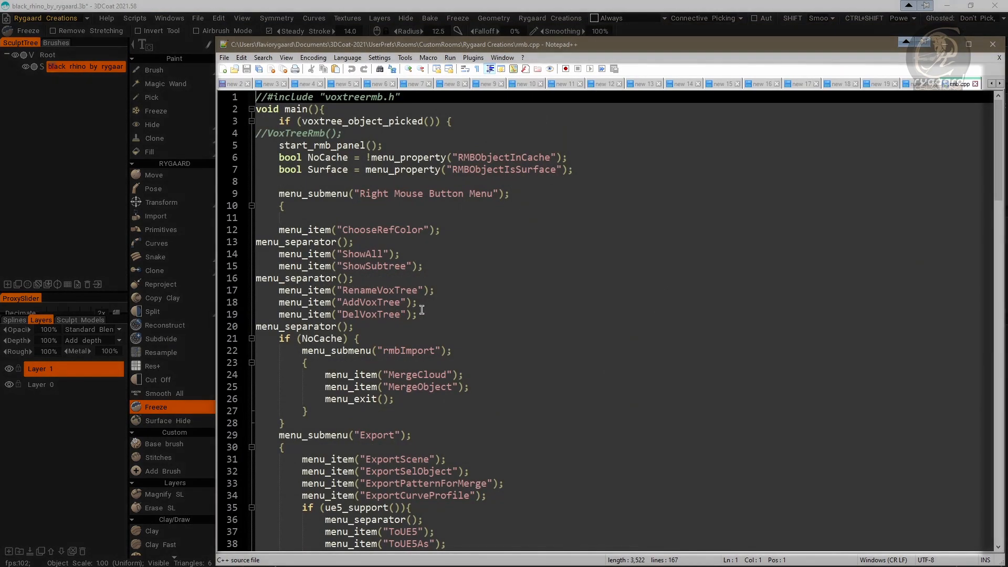
pyautogui.click(332, 109)
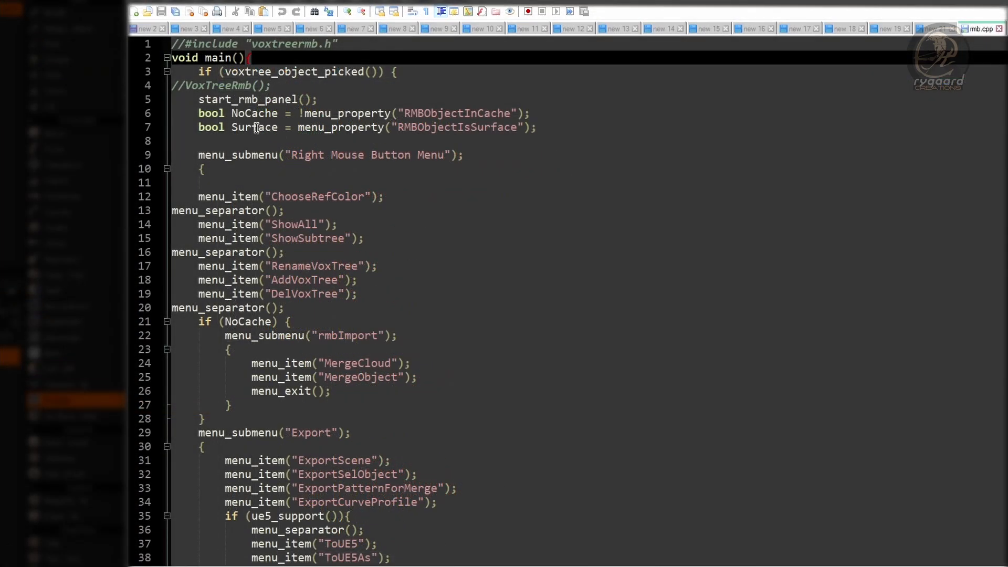
pyautogui.moveTo(232, 127); pyautogui.dragTo(273, 131)
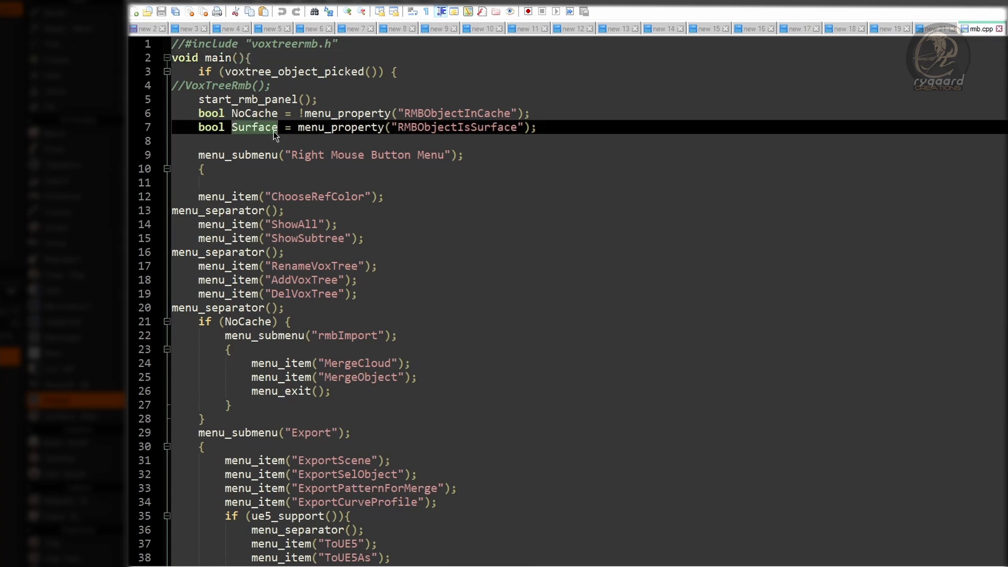
# Step: Insert two extra blank lines between the Surface declaration and the Right Mouse Button Menu submenu, and indent the middle line
pyautogui.click(211, 142)
pyautogui.press('Return')
pyautogui.press('Return')
pyautogui.click(213, 151)
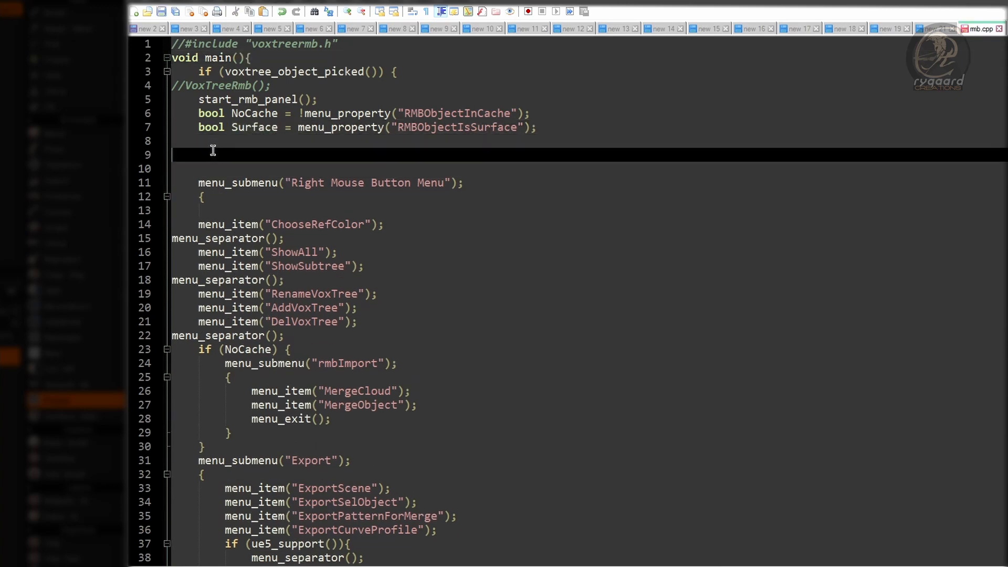
pyautogui.press('Tab')
# Step: Add menu_item("RoomsSelector"); on the indented line above the submenu call, and accept the room edits in 3DCoat
pyautogui.write('menu_')
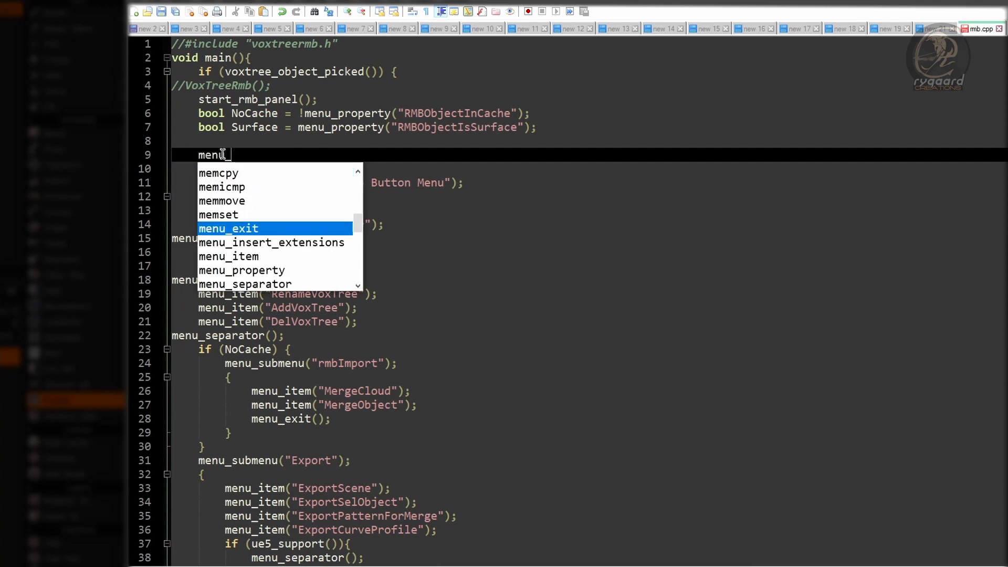
pyautogui.write('item(')
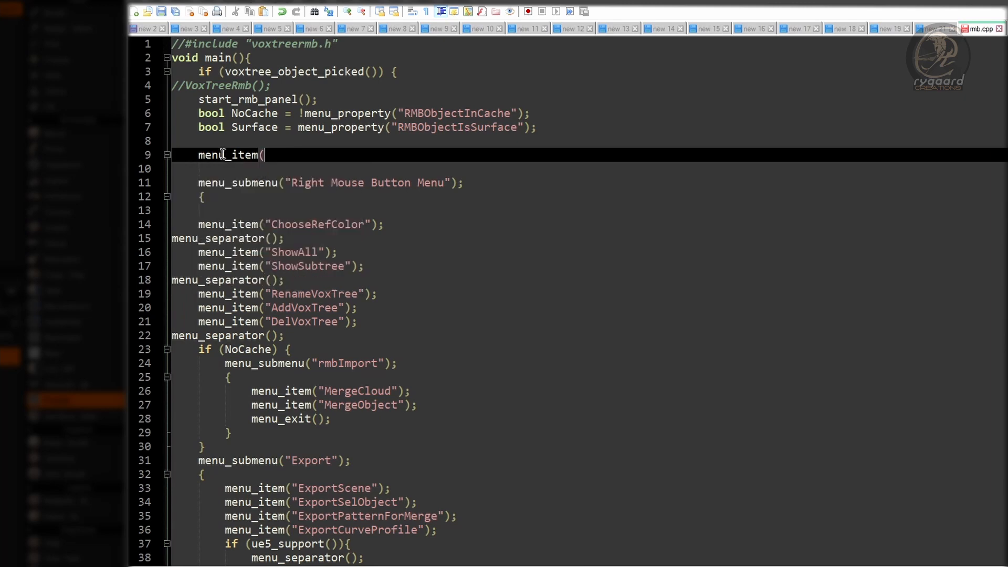
pyautogui.write(')')
pyautogui.write(';')
pyautogui.write('""')
pyautogui.press('Left')
pyautogui.write('Ro')
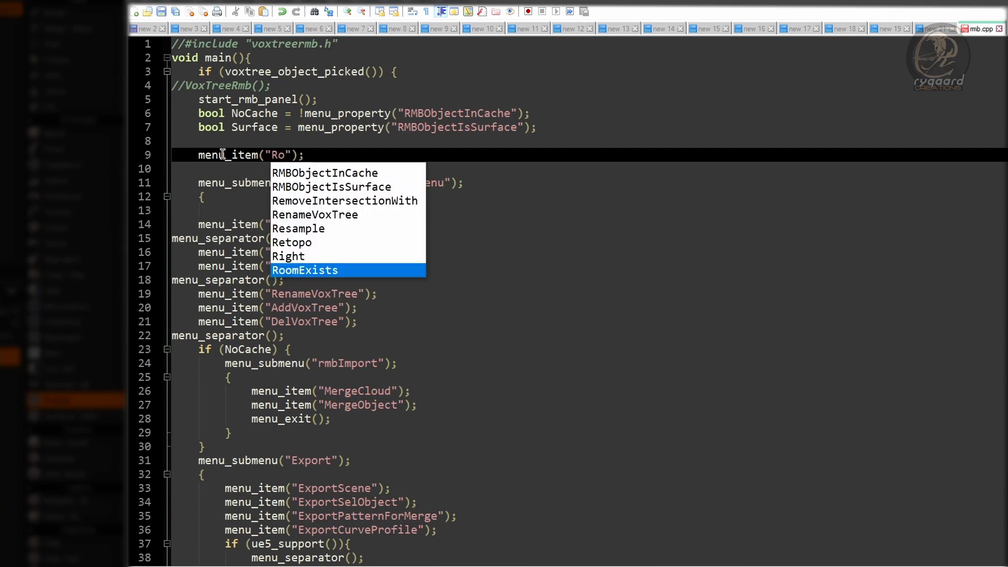
pyautogui.write('omsSelector')
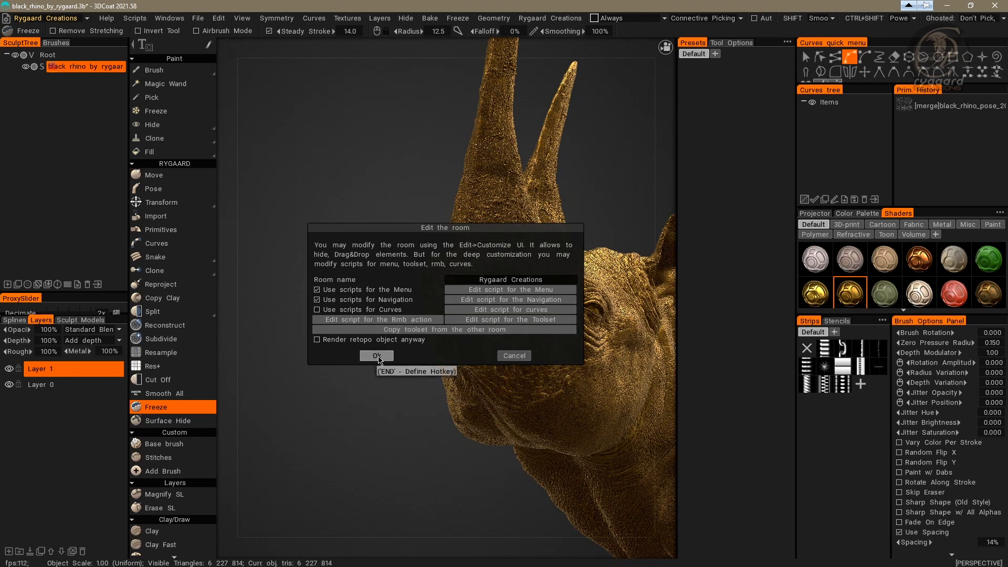
pyautogui.click(376, 356)
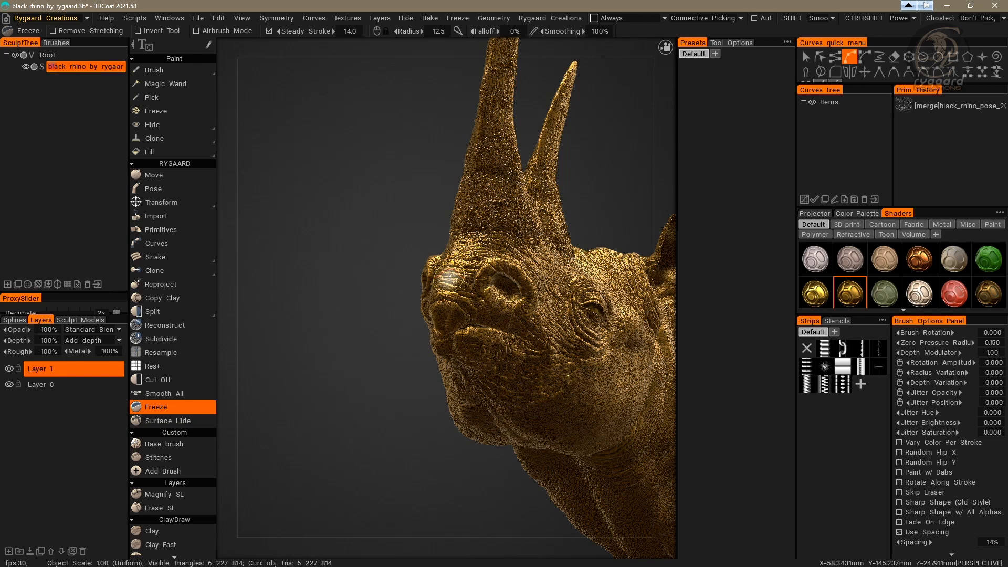
# Step: Check the rhino model's context menu and examine the list of rooms offered by its room selector
pyautogui.rightClick(449, 277)
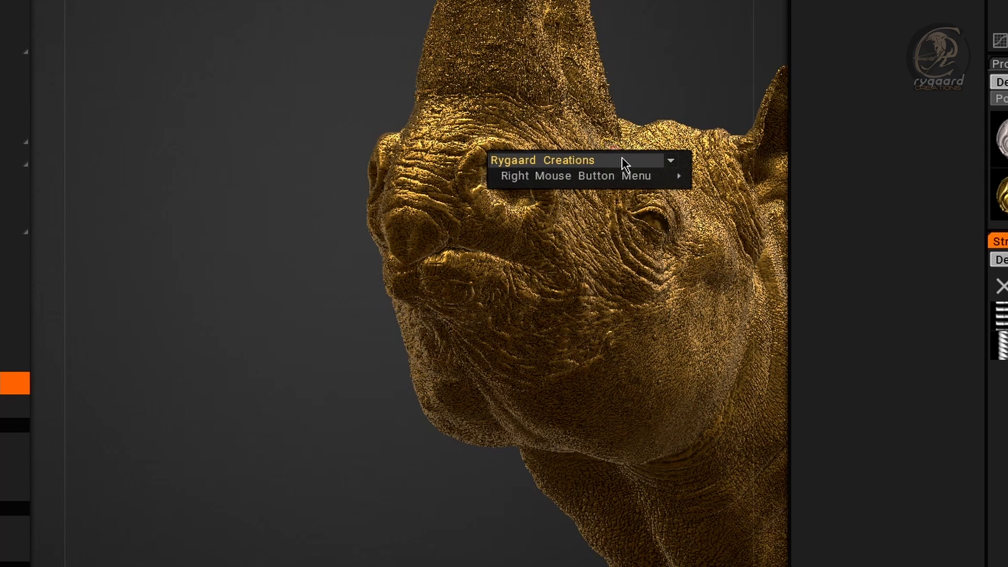
pyautogui.click(672, 163)
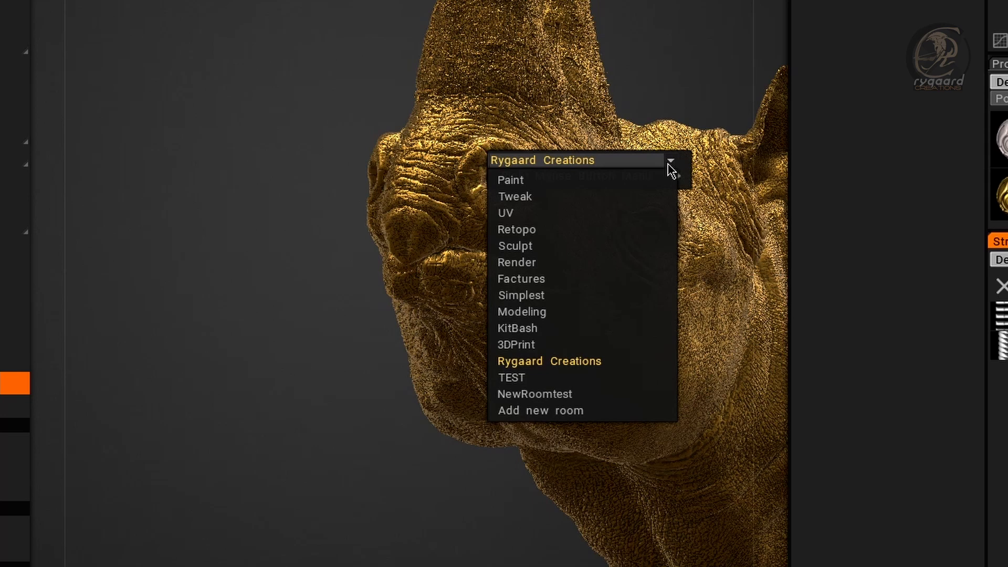
pyautogui.click(673, 167)
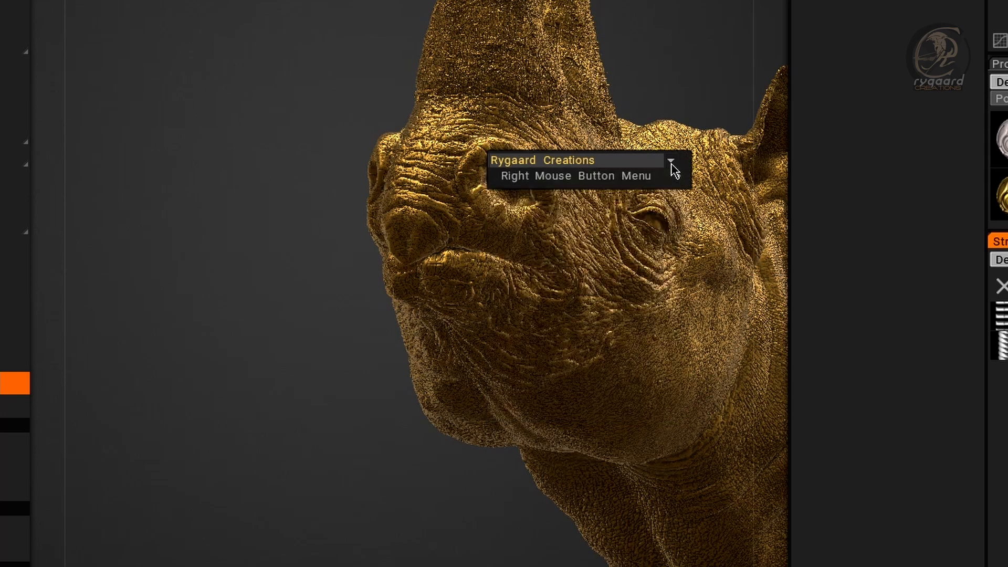
pyautogui.click(672, 164)
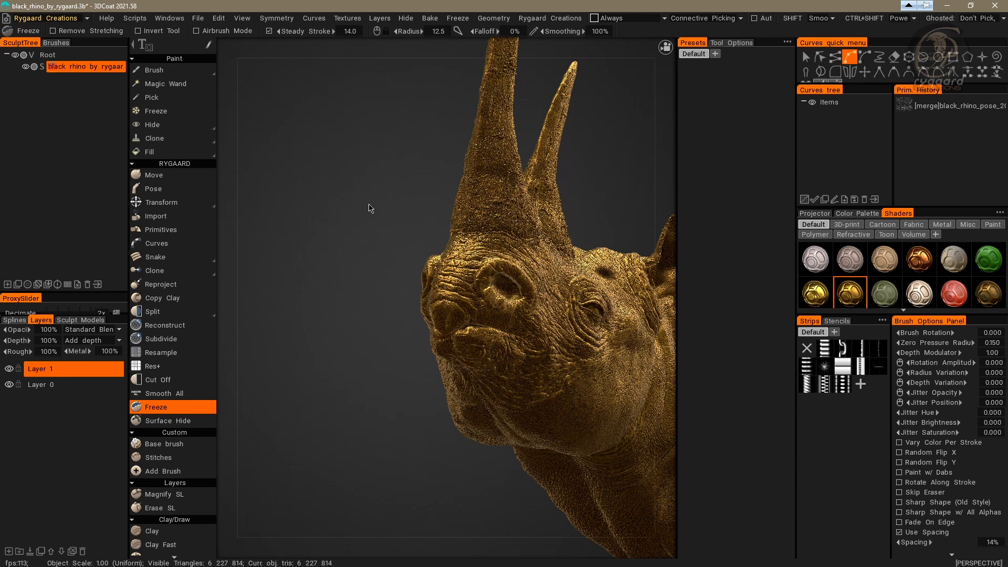
pyautogui.rightClick(475, 225)
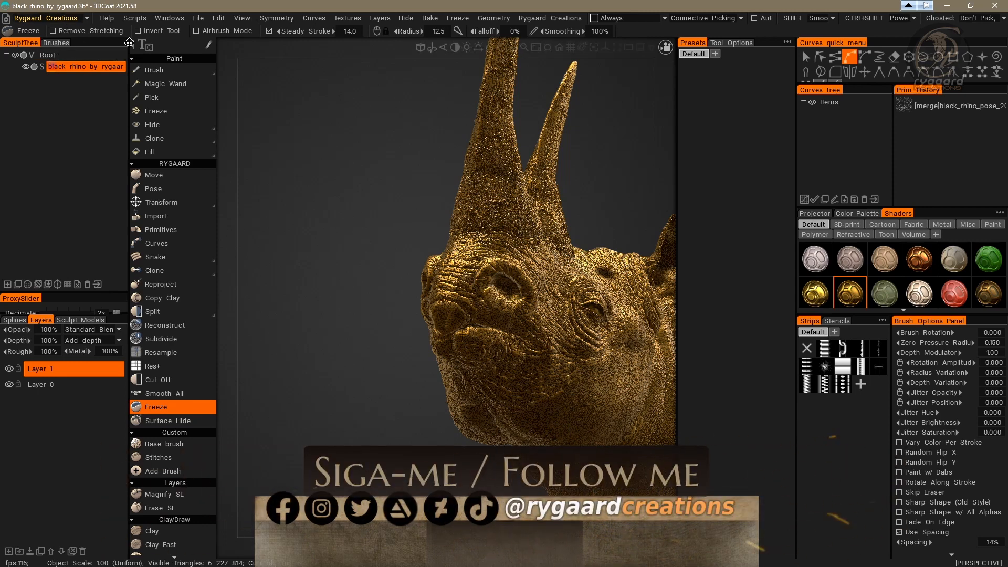
pyautogui.rightClick(476, 215)
pyautogui.moveTo(555, 217)
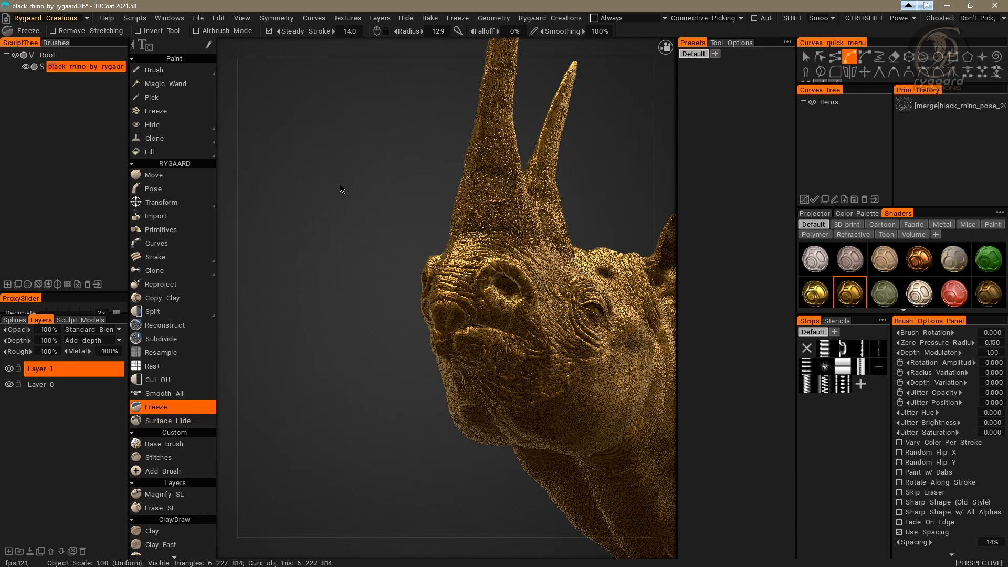
pyautogui.rightClick(475, 198)
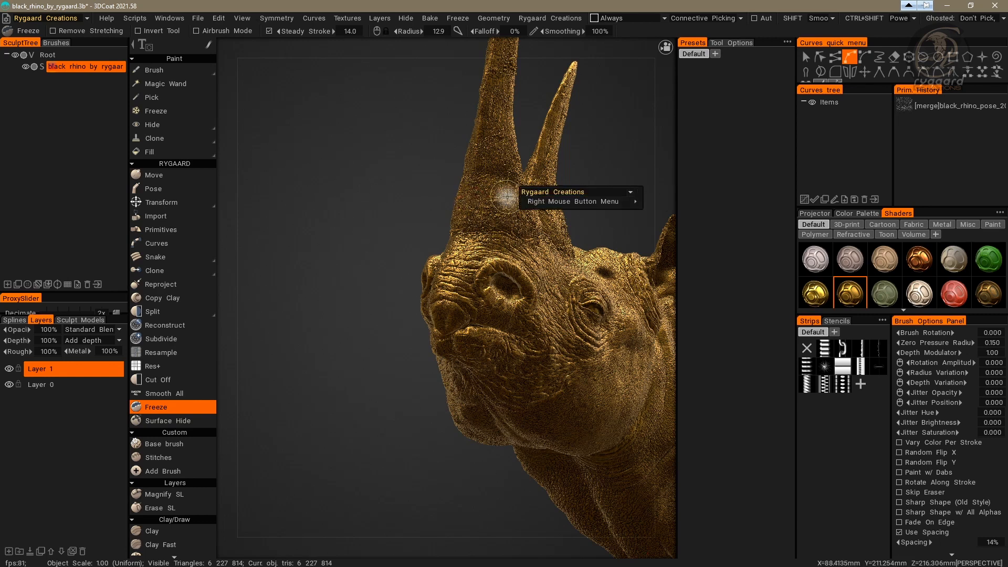
pyautogui.moveTo(543, 200)
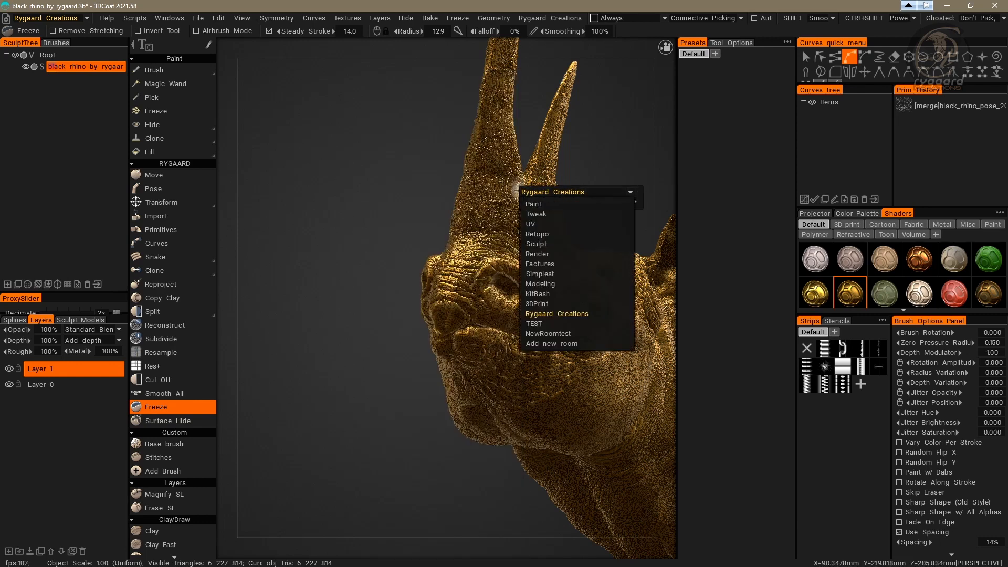